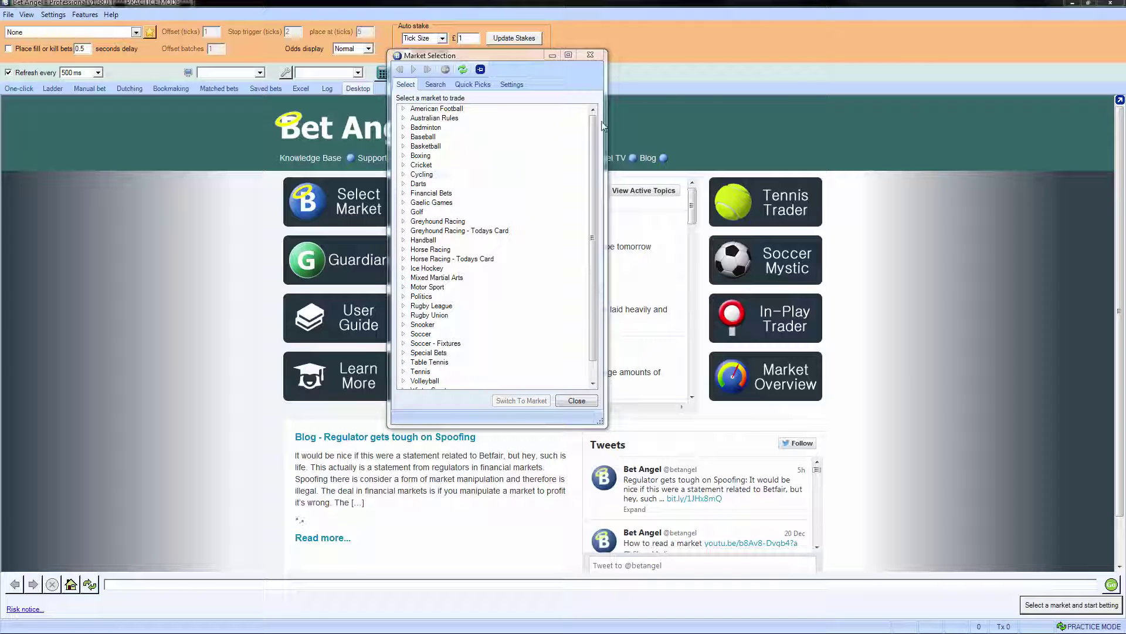
Step: Reopen Market Selection from the File menu and pin it always on top
key(Escape)
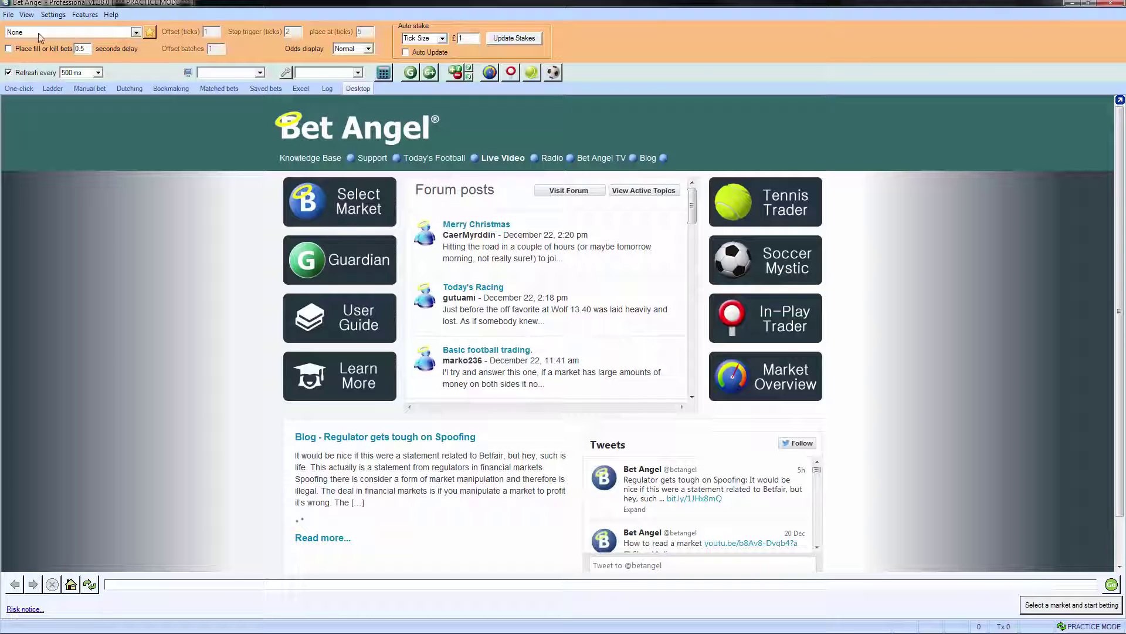
click(9, 15)
click(21, 32)
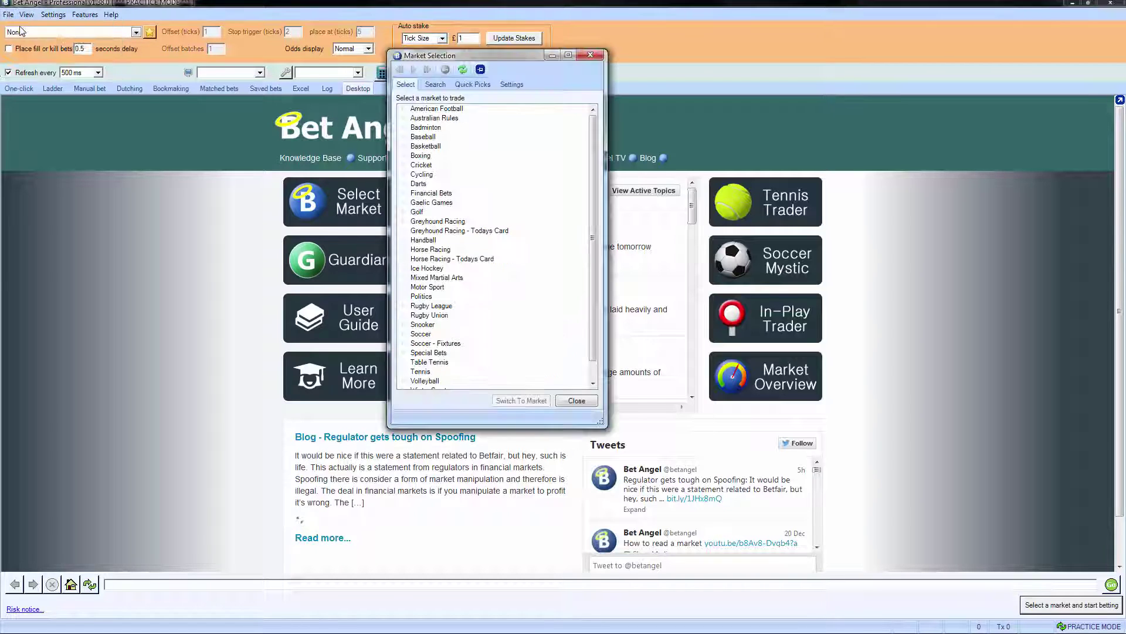
click(480, 70)
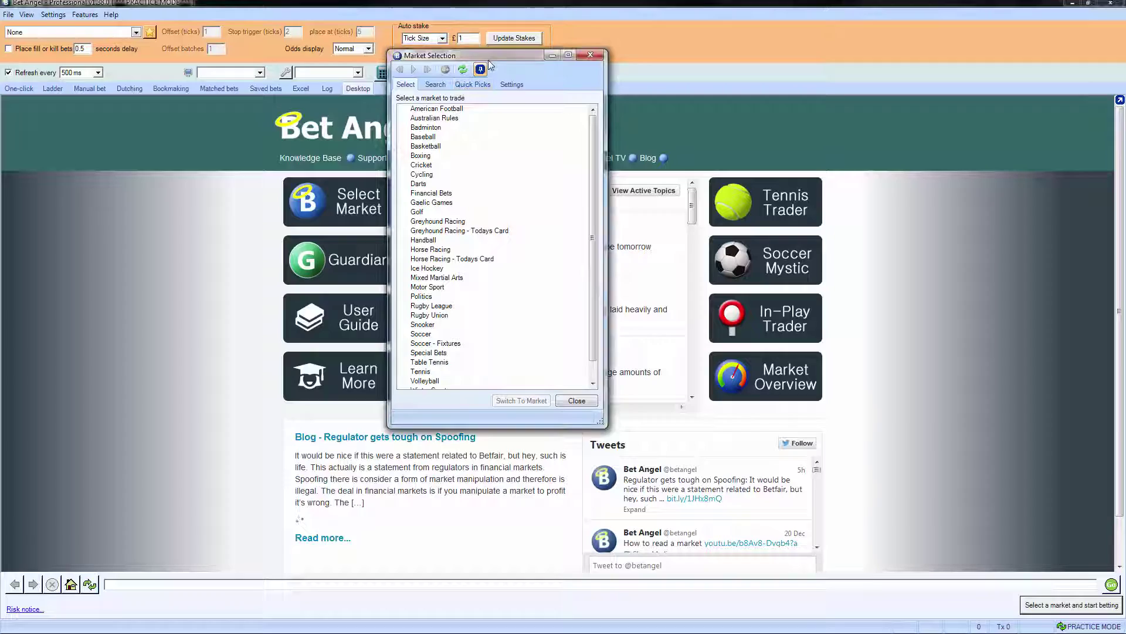
Step: Reposition the Market Selection window further left and higher, and adjust its size
drag(498, 60, 339, 71)
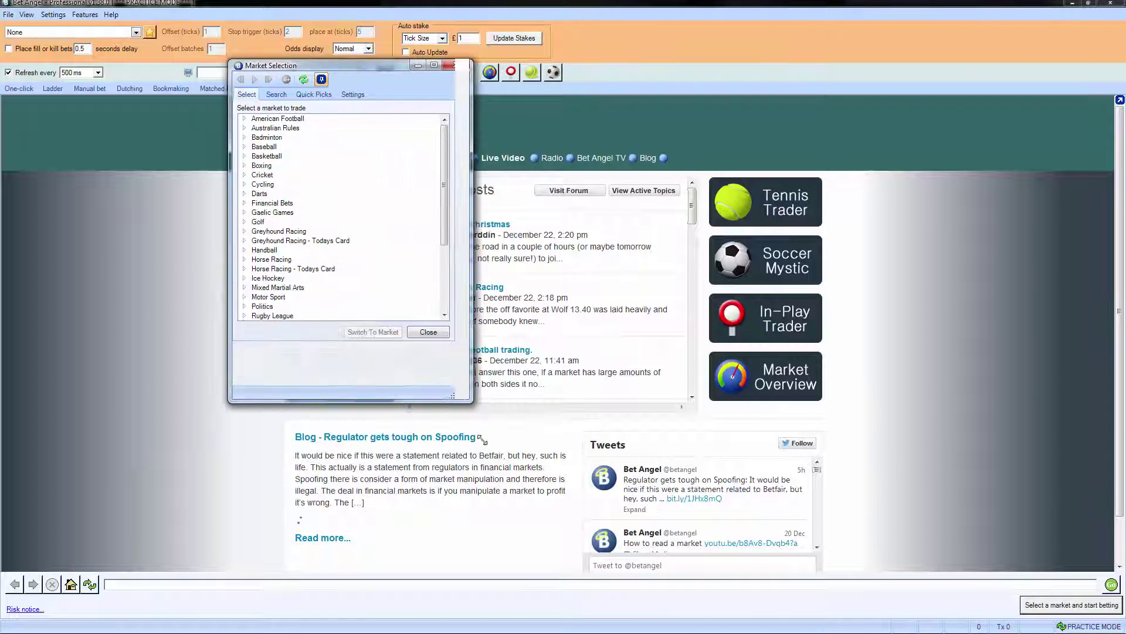
drag(443, 432, 482, 476)
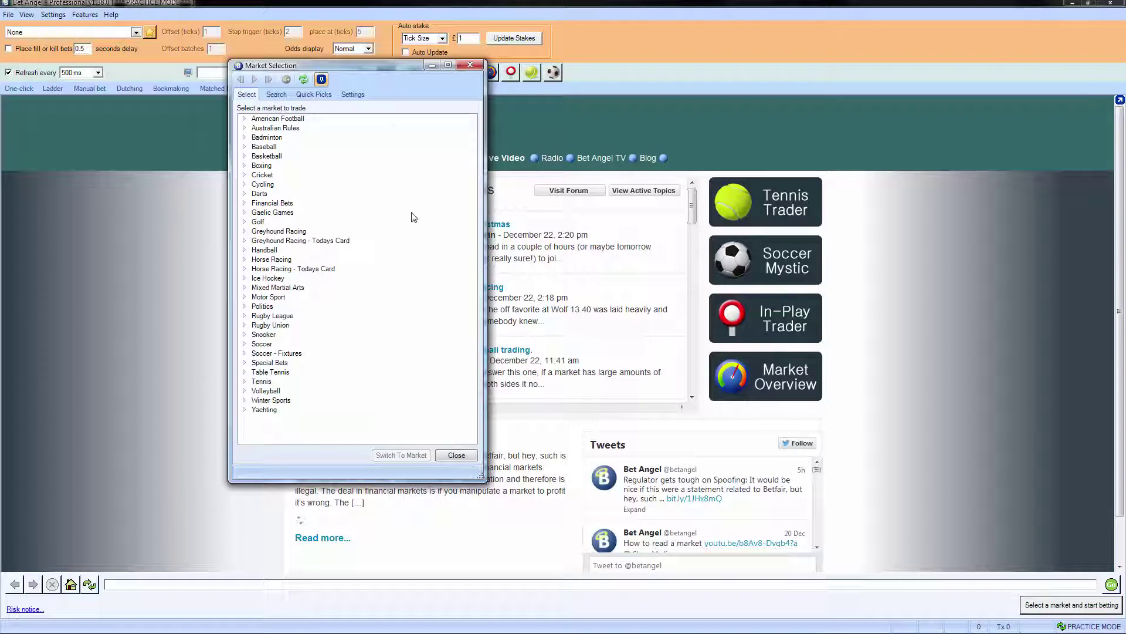
drag(392, 74, 485, 78)
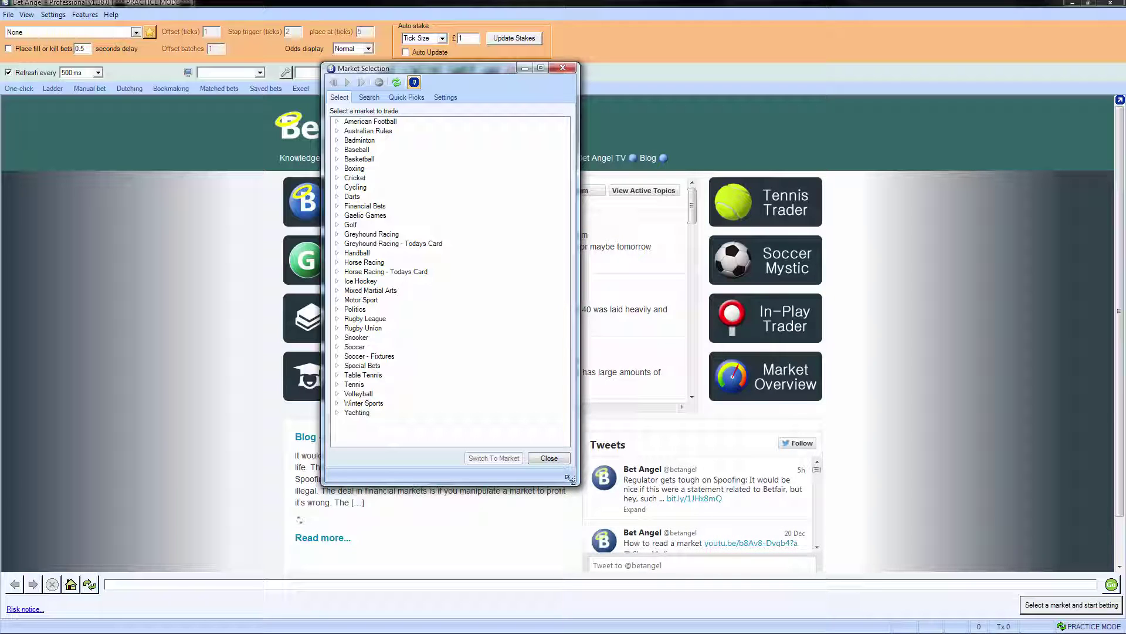
drag(569, 478, 535, 456)
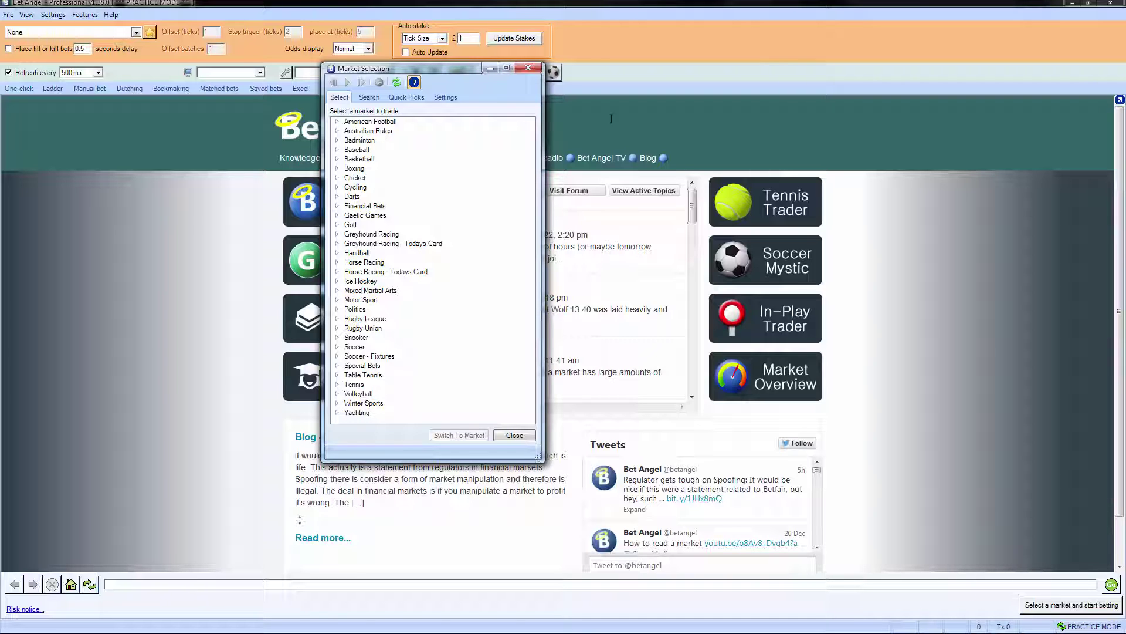
drag(428, 74, 430, 58)
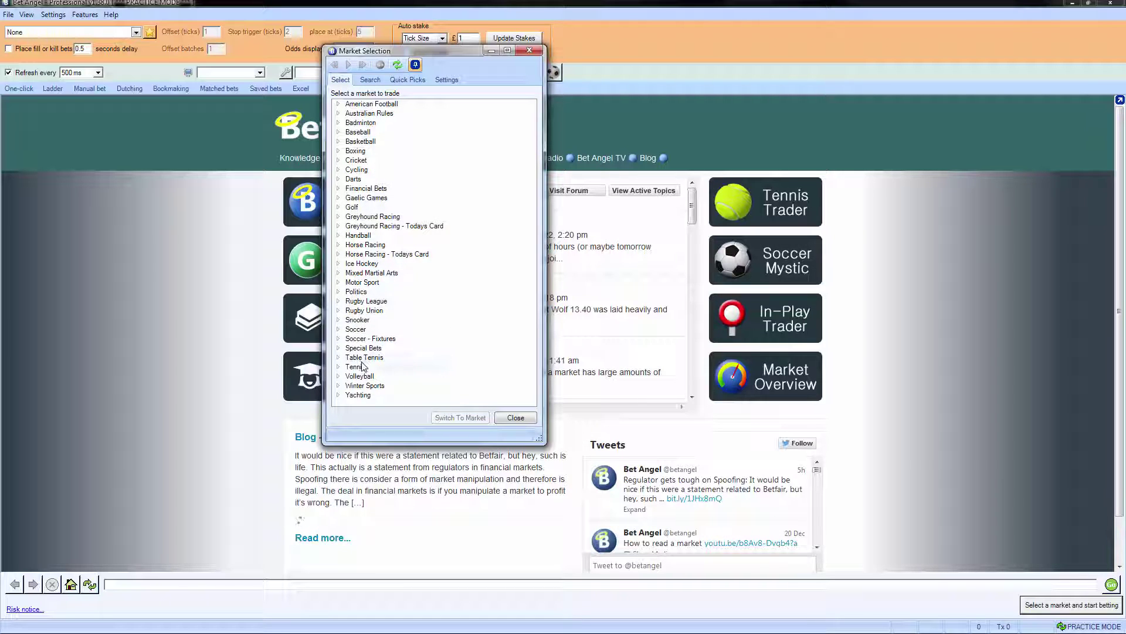
click(339, 256)
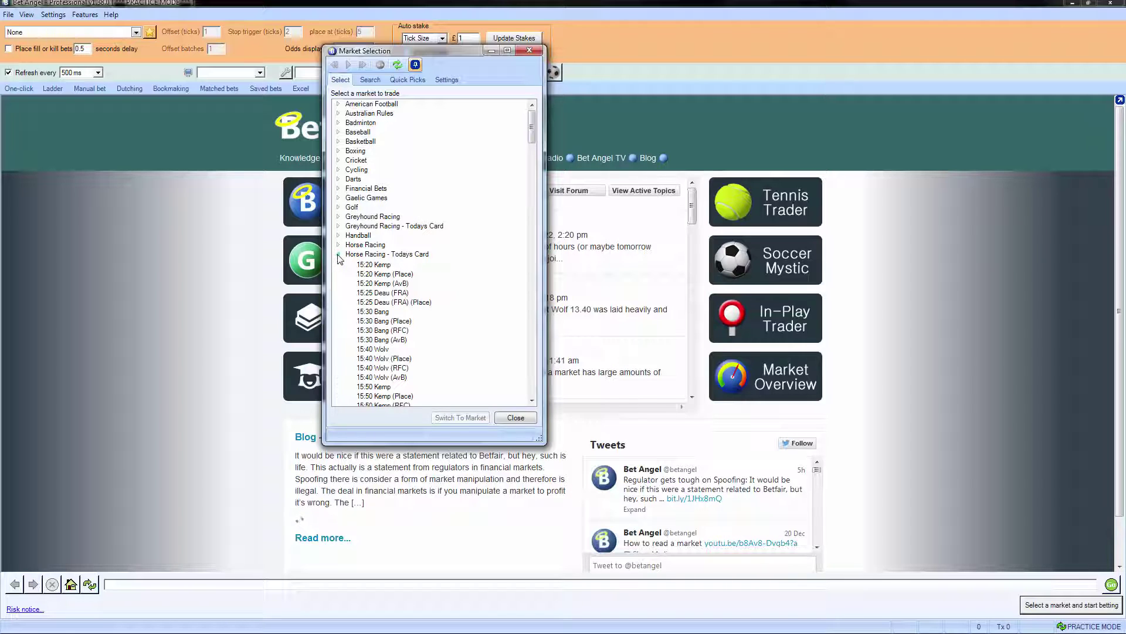
scroll(408, 280, down, 3)
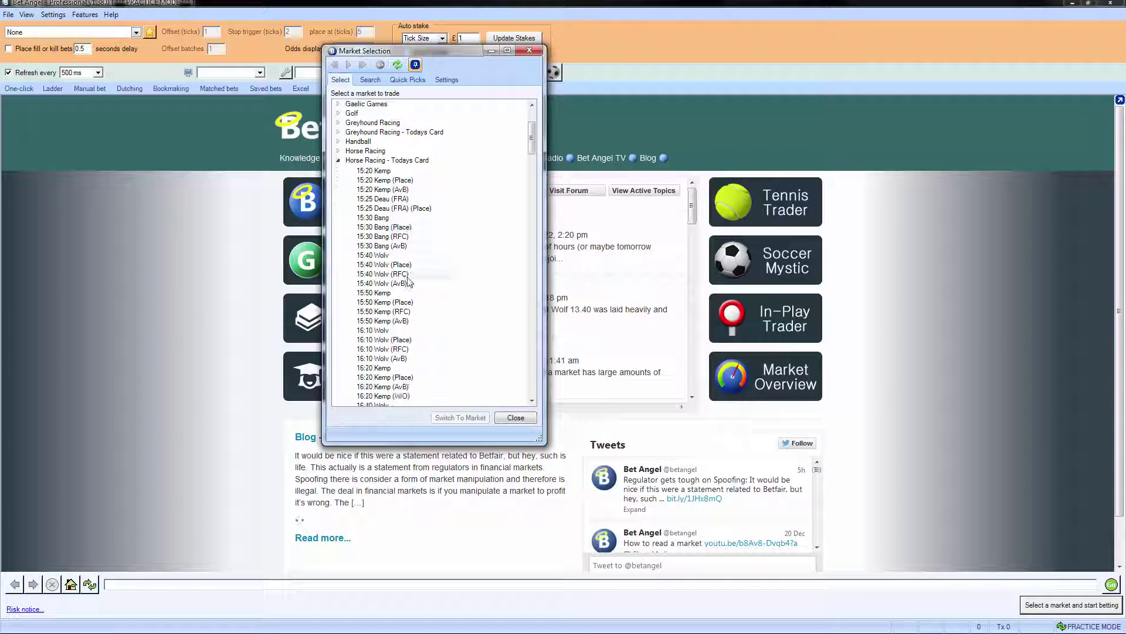
scroll(378, 247, up, 2)
click(339, 208)
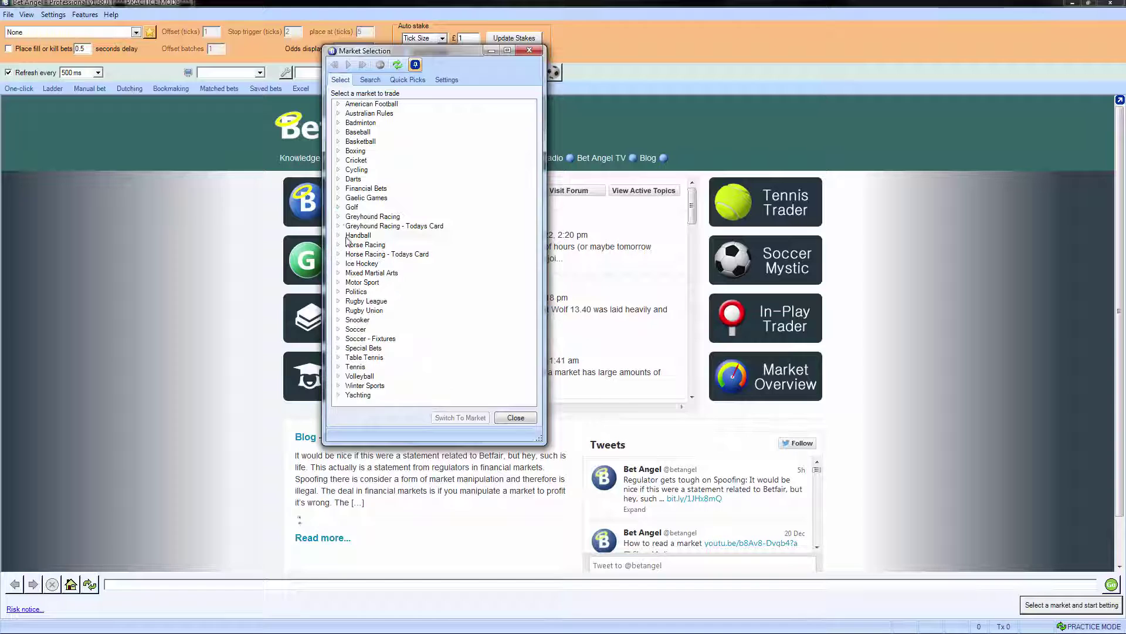
click(339, 226)
scroll(434, 243, down, 2)
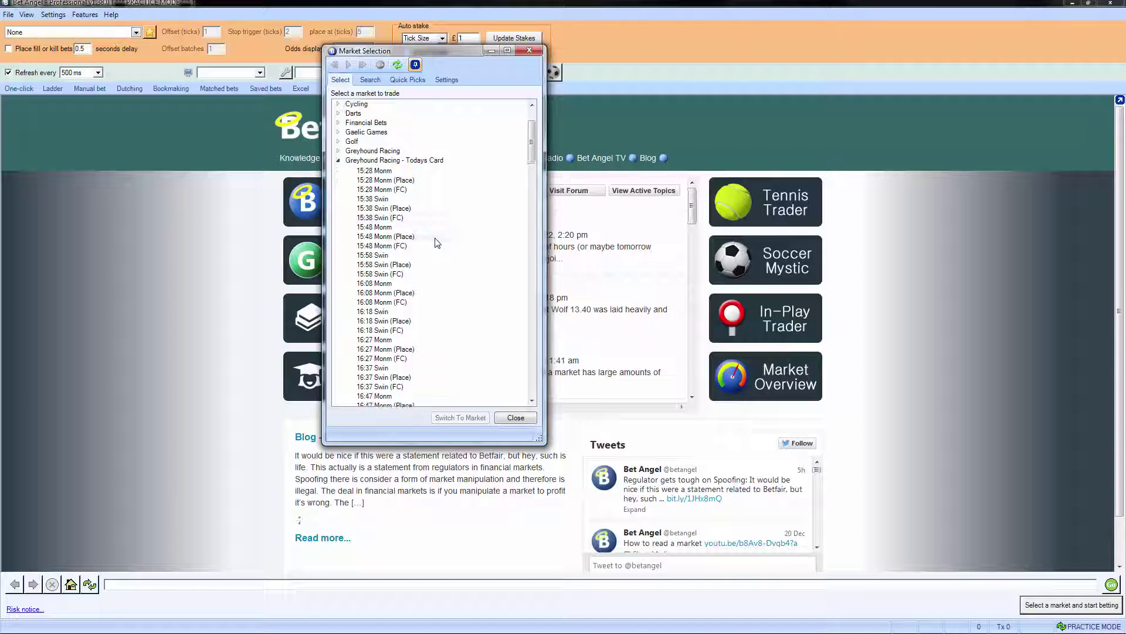
scroll(435, 243, up, 1)
click(340, 198)
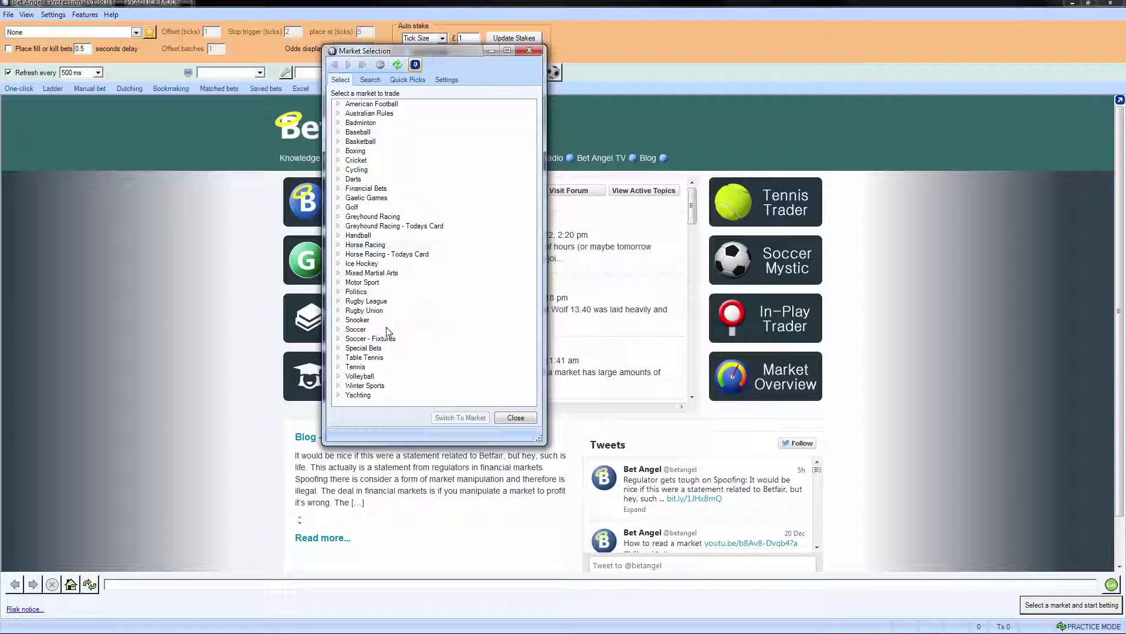
click(339, 338)
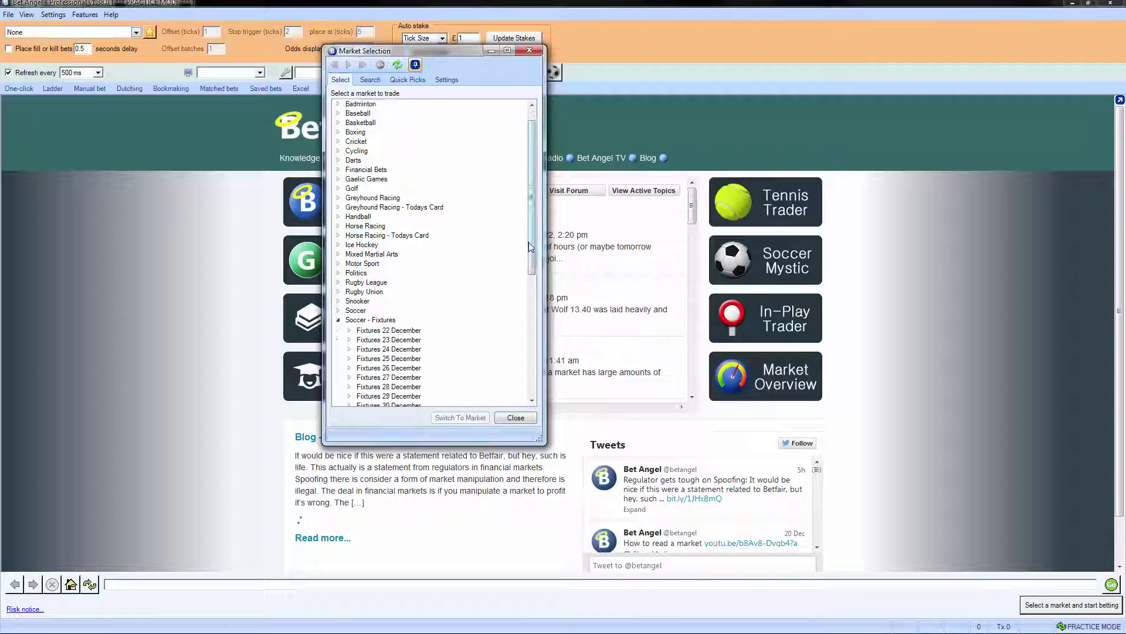
scroll(529, 242, down, 5)
scroll(530, 243, down, 1)
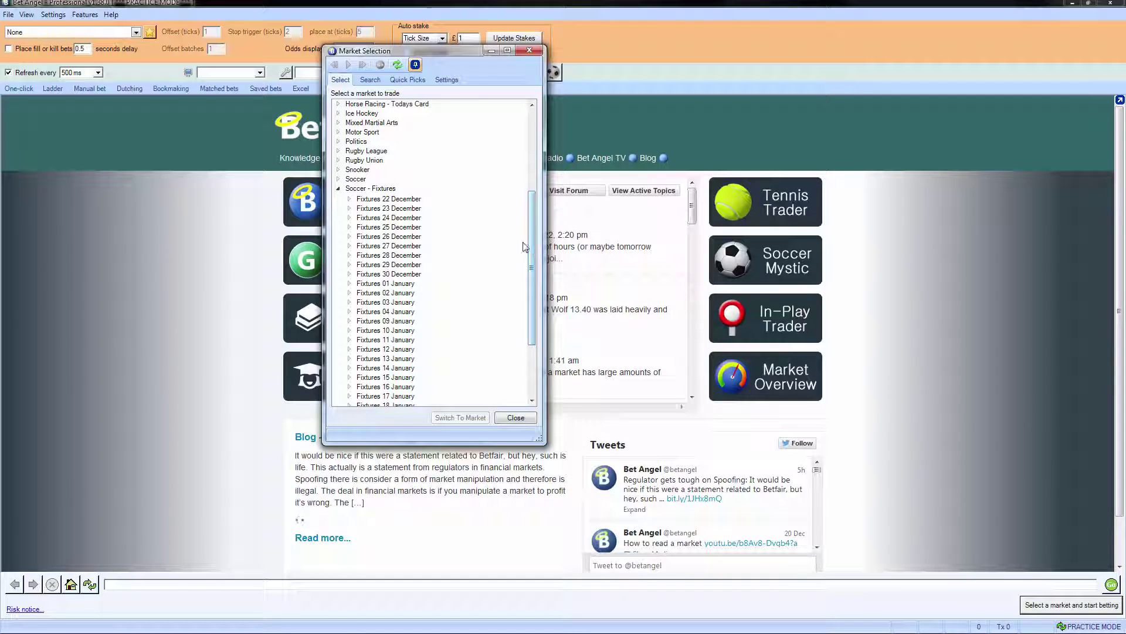
click(348, 201)
drag(534, 220, 531, 240)
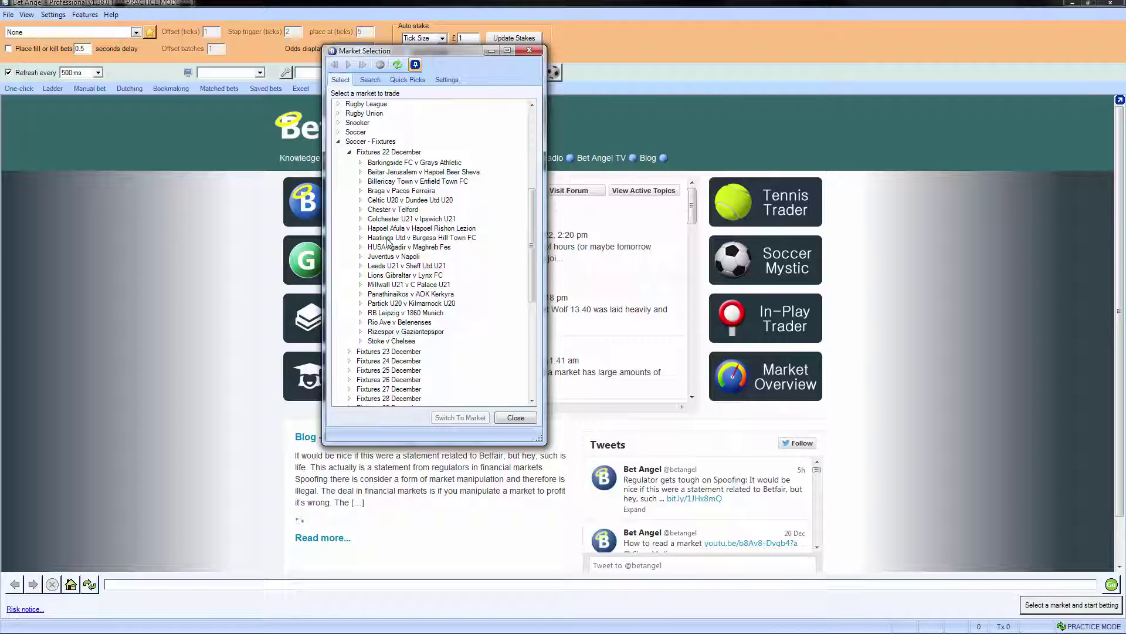
click(361, 342)
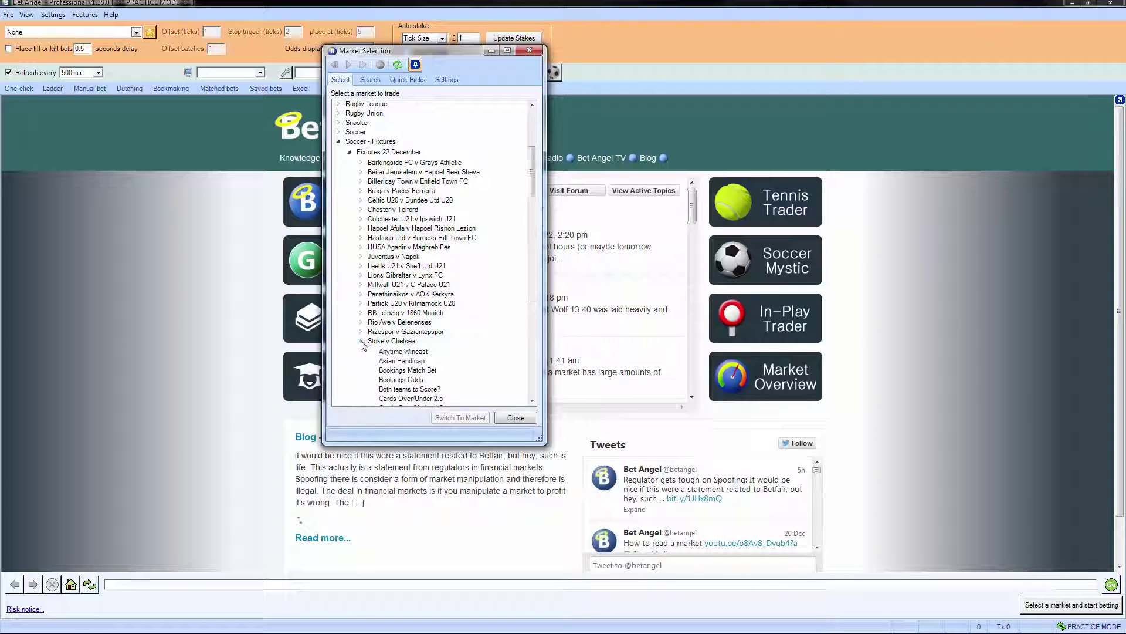
drag(532, 176, 531, 204)
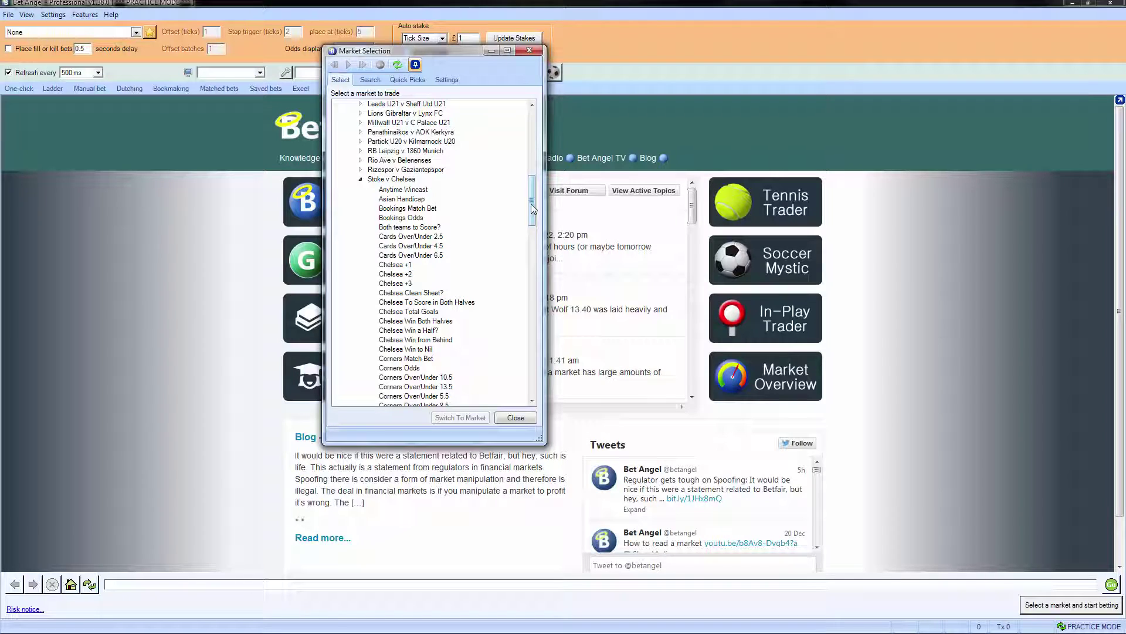
scroll(374, 327, up, 5)
scroll(374, 328, up, 5)
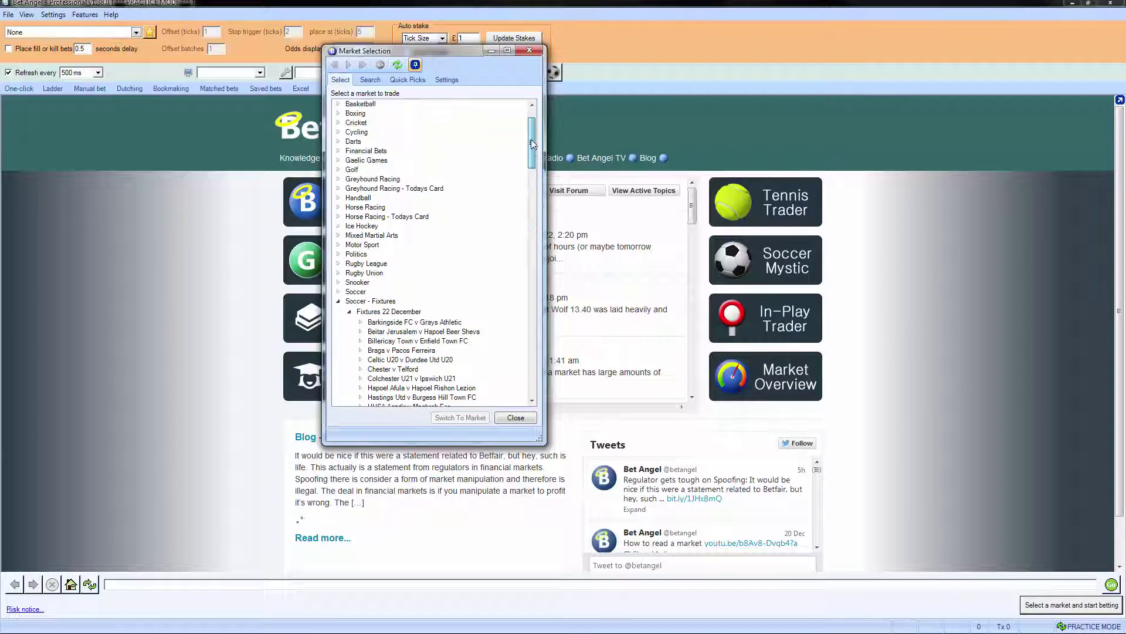
scroll(374, 327, up, 5)
click(339, 339)
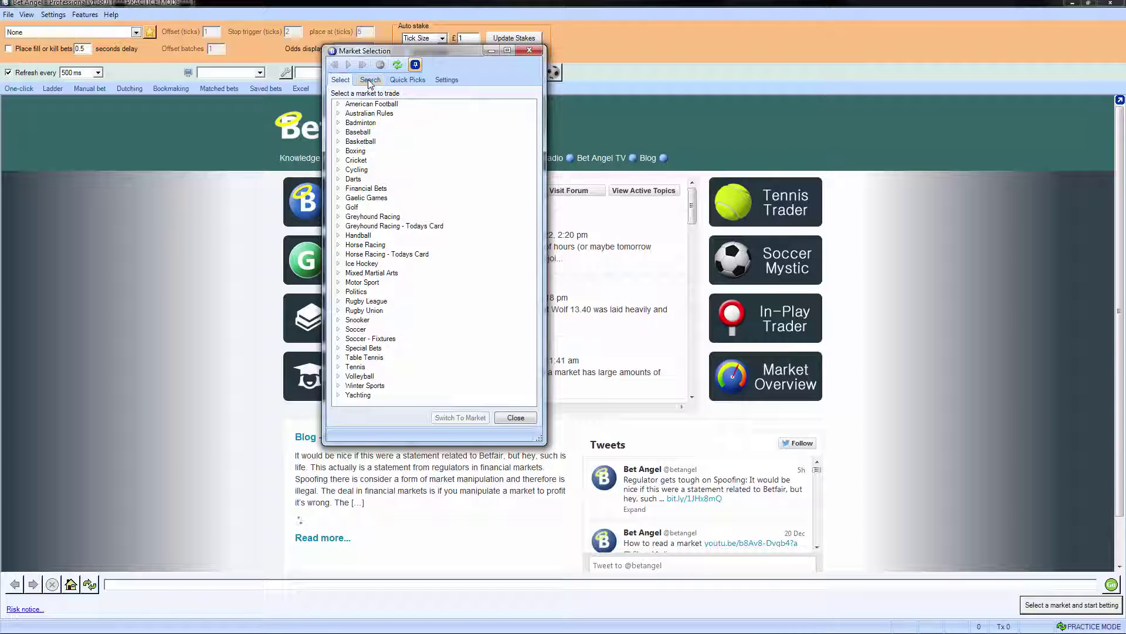
Step: Search the markets for 'chelsea' in the Search tab and browse the matching results
click(370, 80)
click(365, 104)
text(chel)
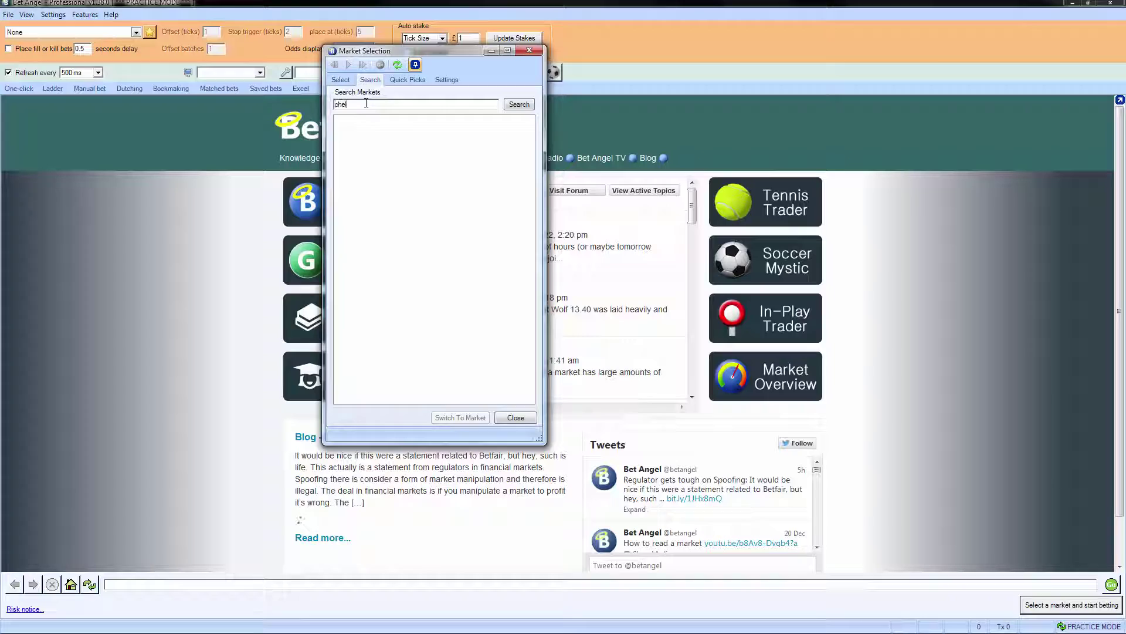
text(sea)
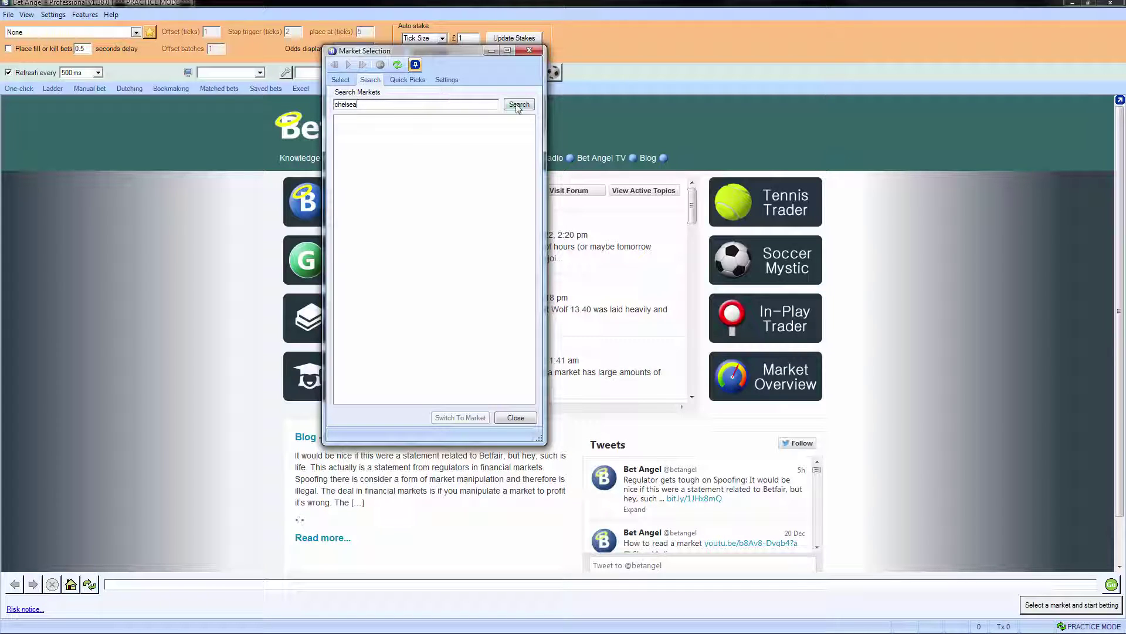
click(518, 105)
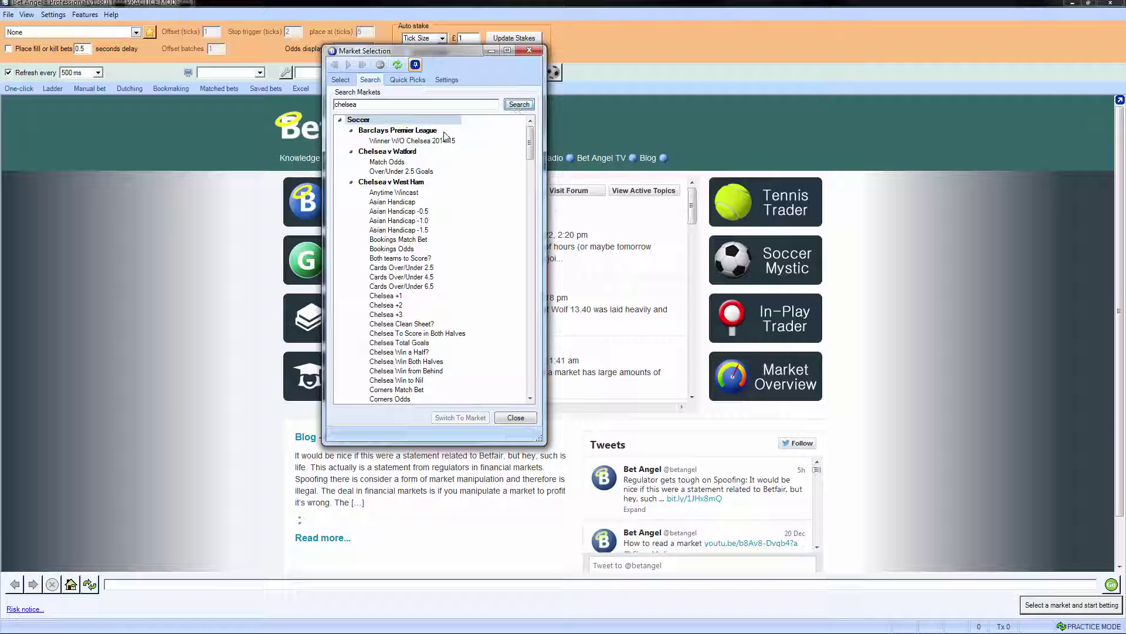
mouse_move(530, 144)
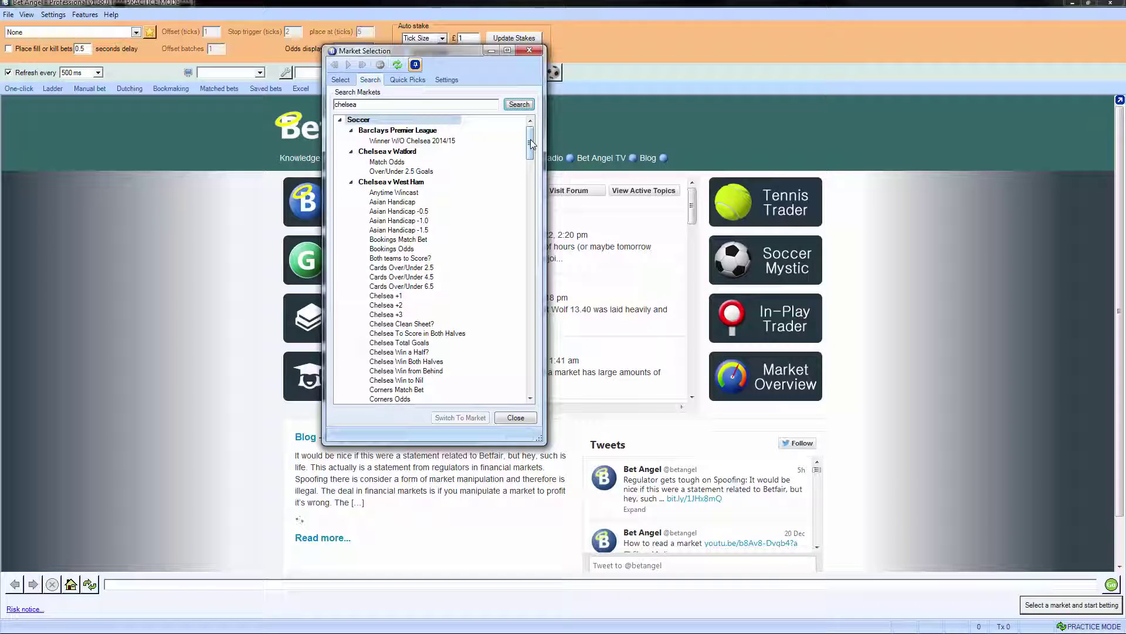
click(299, 519)
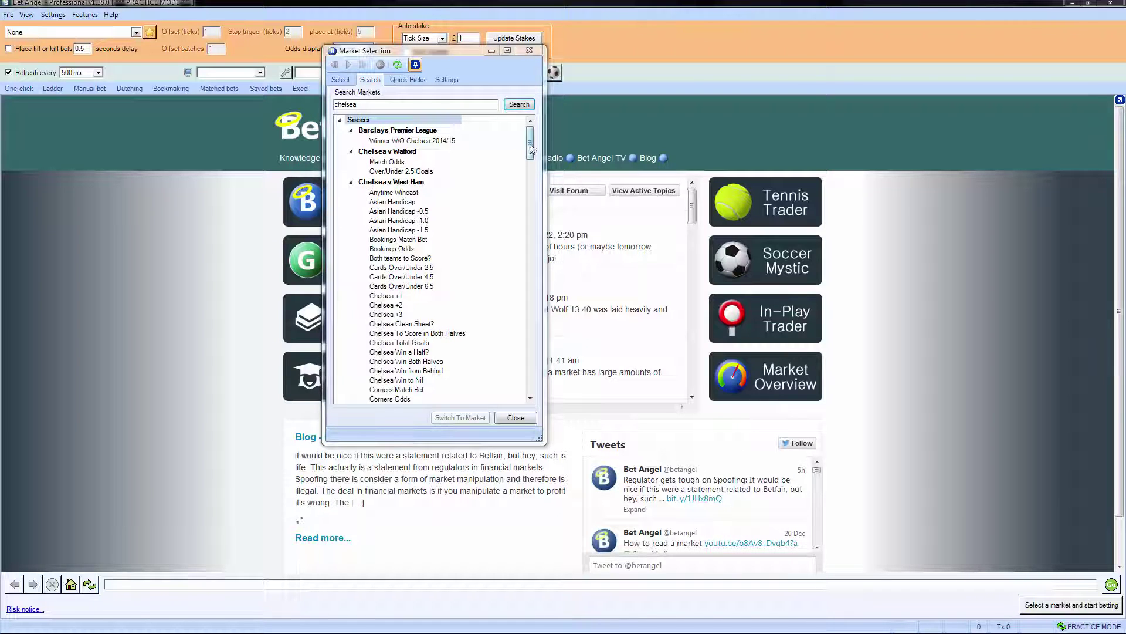
mouse_move(529, 146)
mouse_down()
mouse_move(511, 314)
mouse_move(506, 124)
mouse_up()
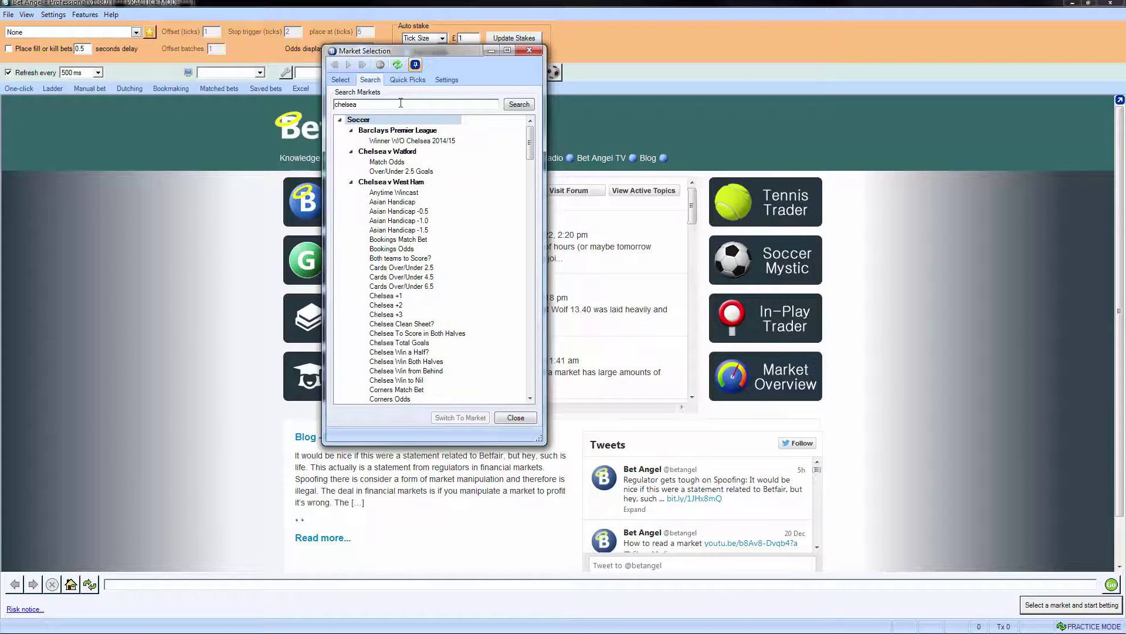
text( and )
text(stoke)
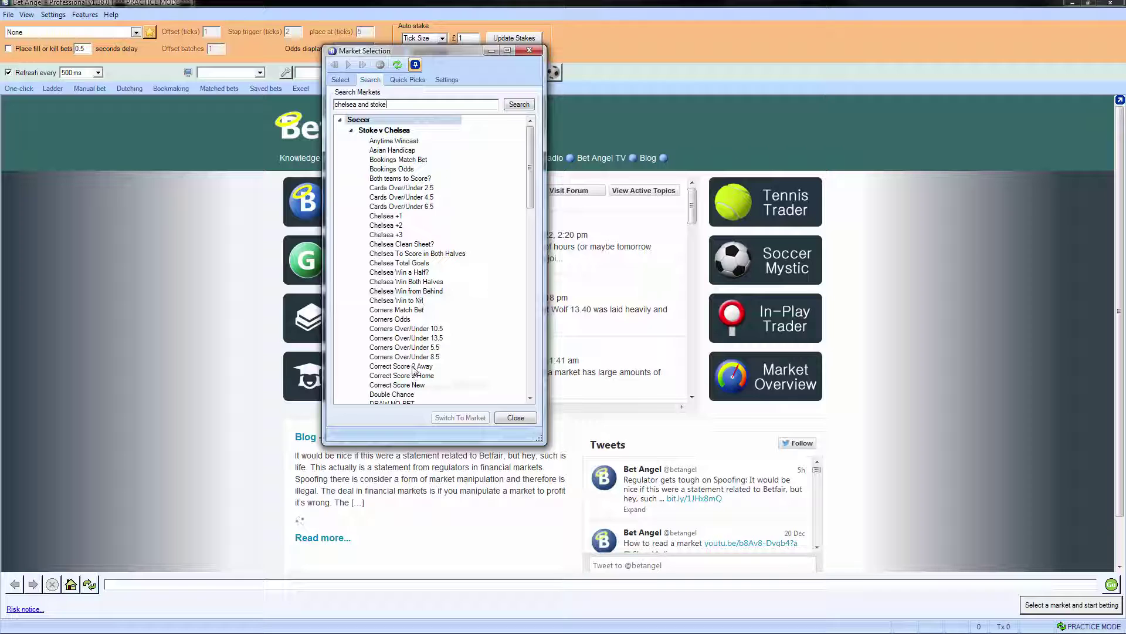
mouse_move(530, 182)
mouse_down()
mouse_move(532, 321)
mouse_move(531, 141)
mouse_up()
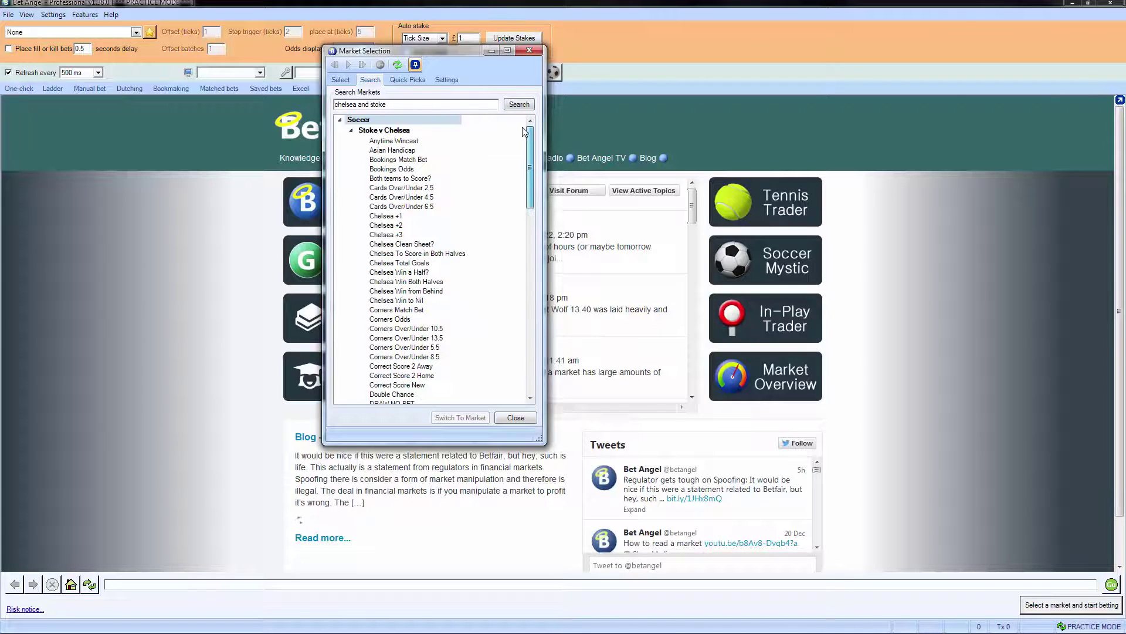
Step: Refine the query to 'chelsea and stoke and match odds' and run it
click(436, 107)
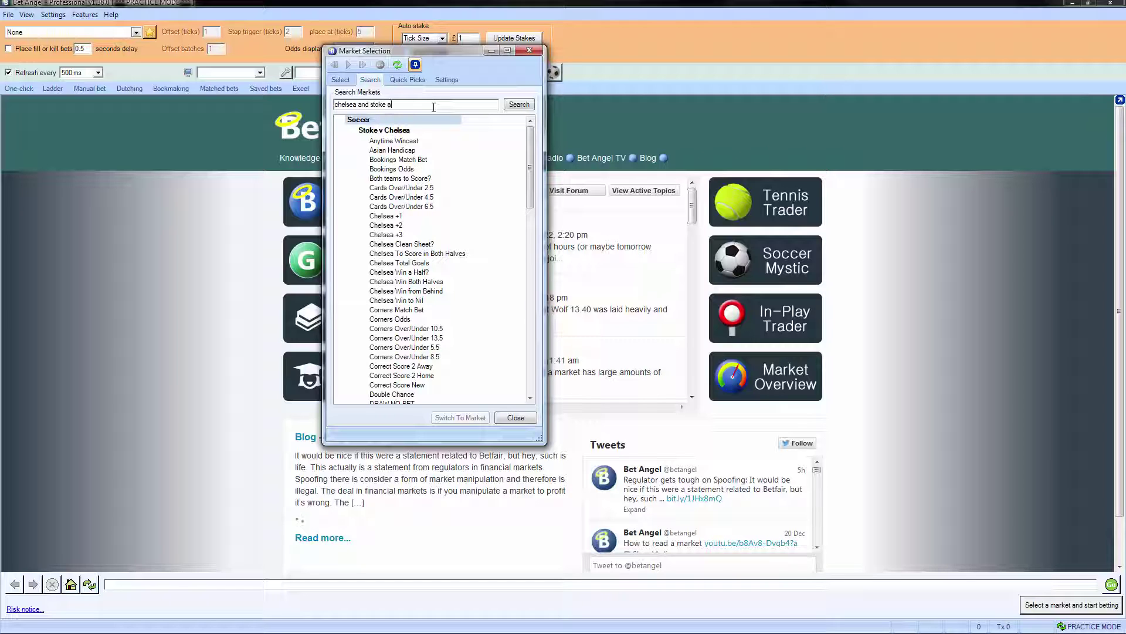
text(nd match odds)
key(Return)
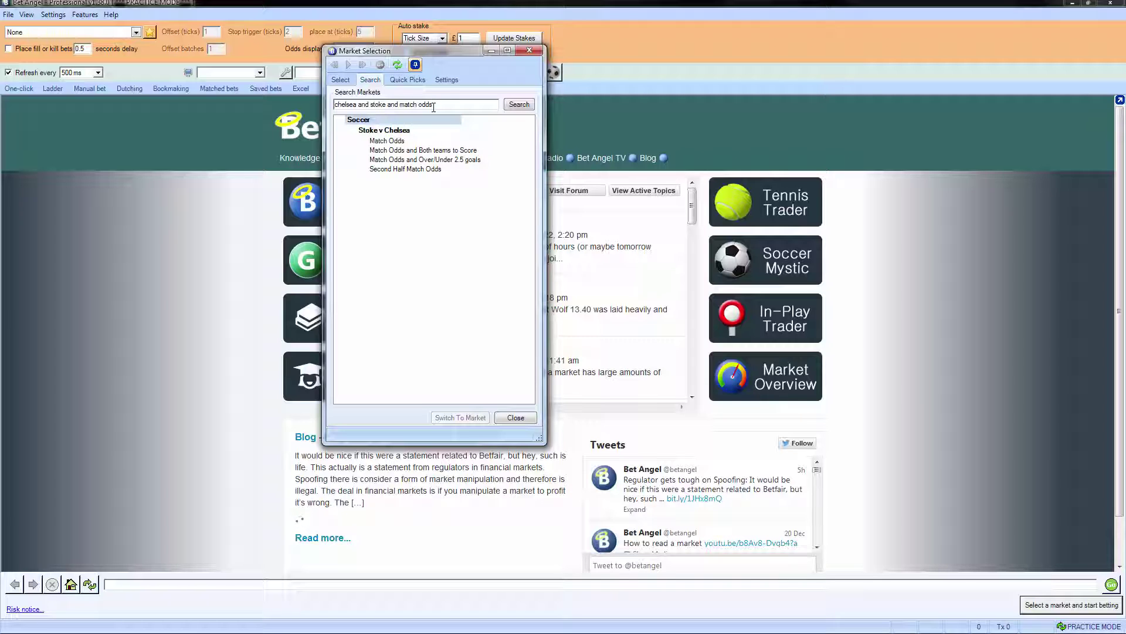
Step: View the Quick Picks, Settings, Search and Select pages of the market selector in turn
click(408, 81)
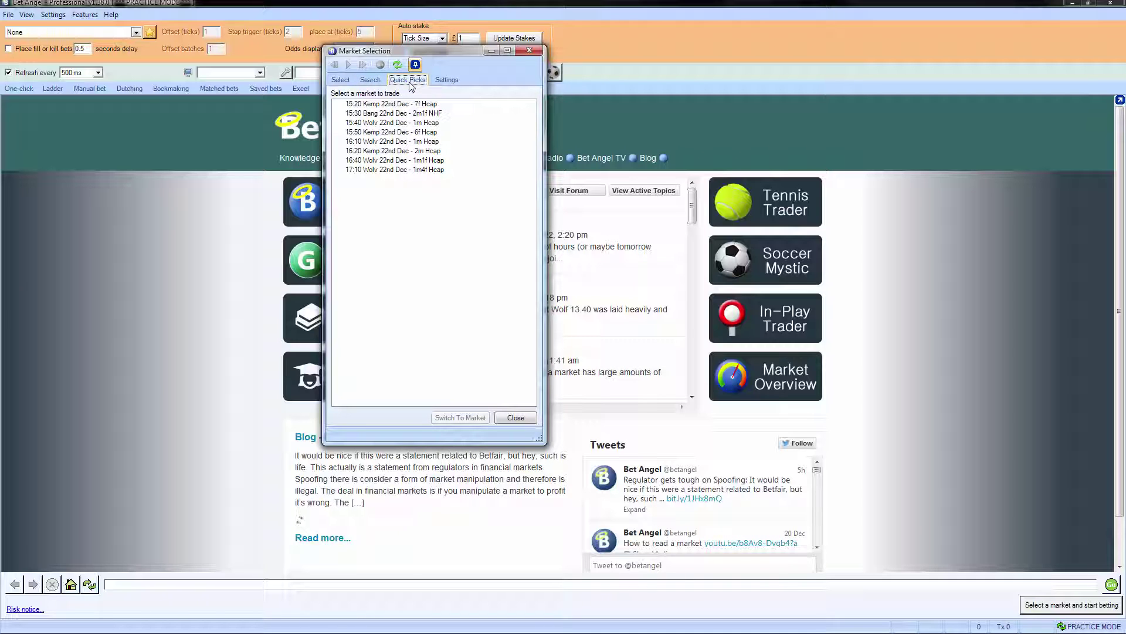
click(446, 80)
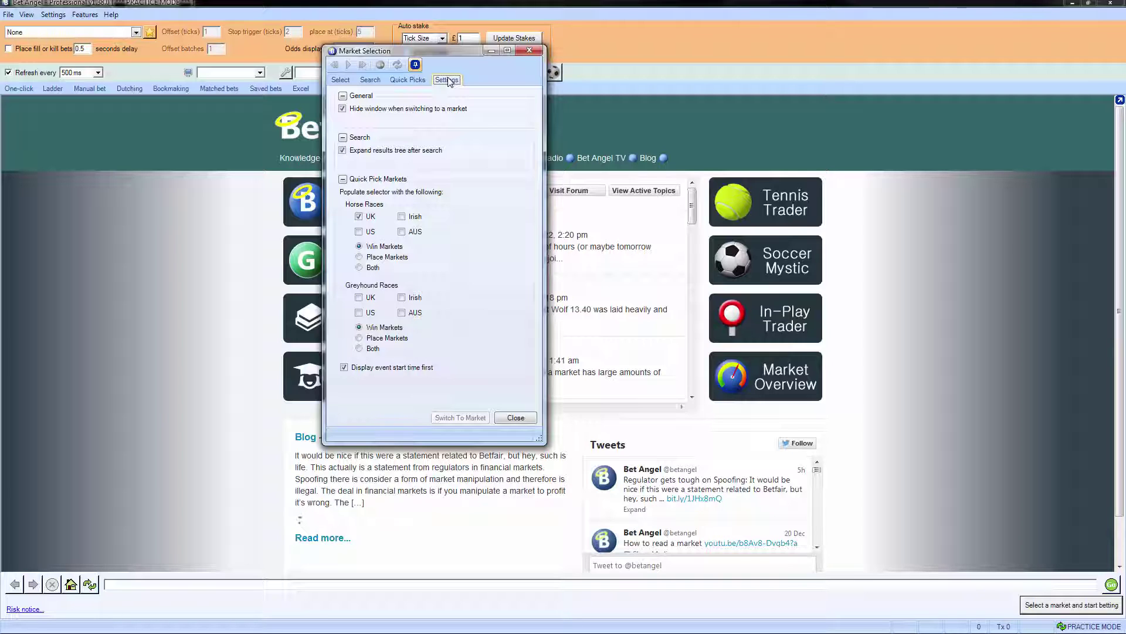
click(370, 80)
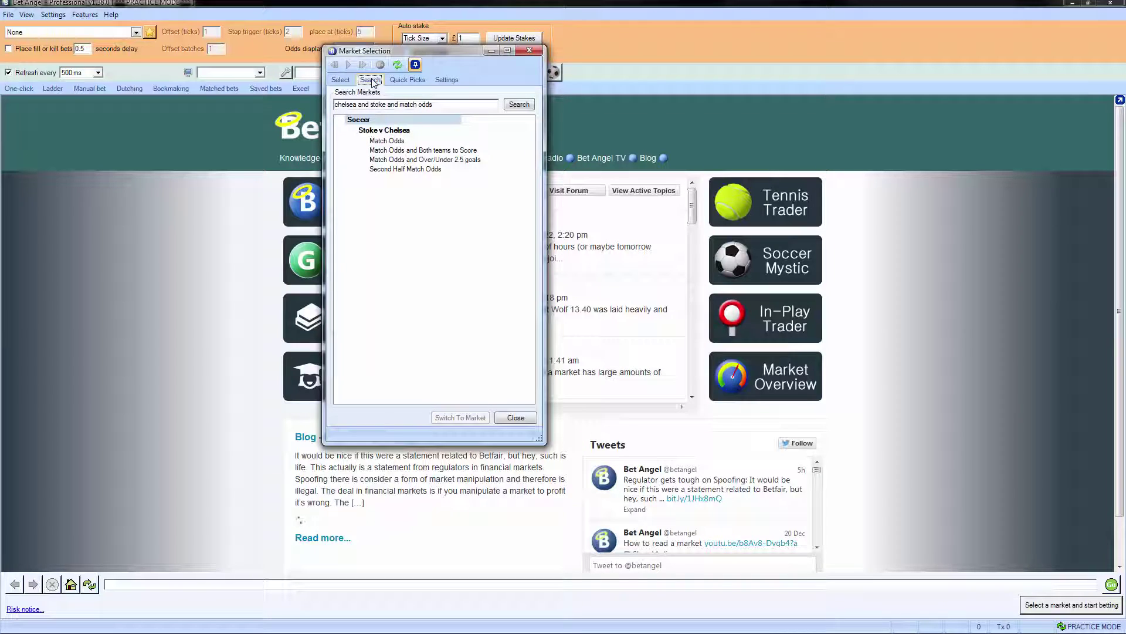
click(341, 80)
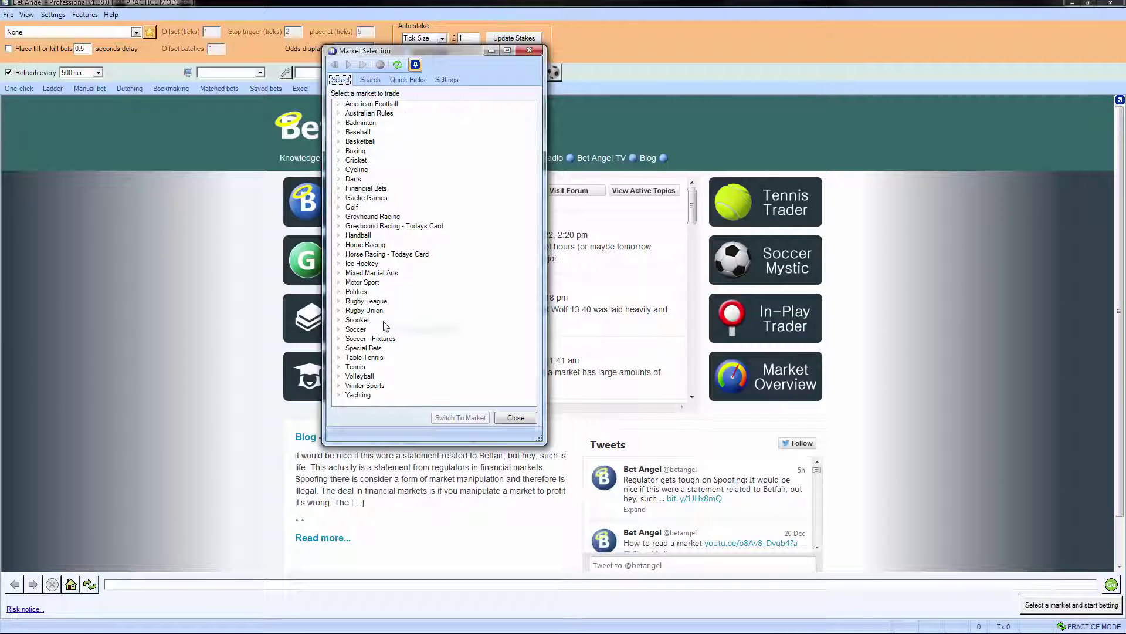
Step: Load Match Odds under Stoke v Chelsea from the search results
click(370, 80)
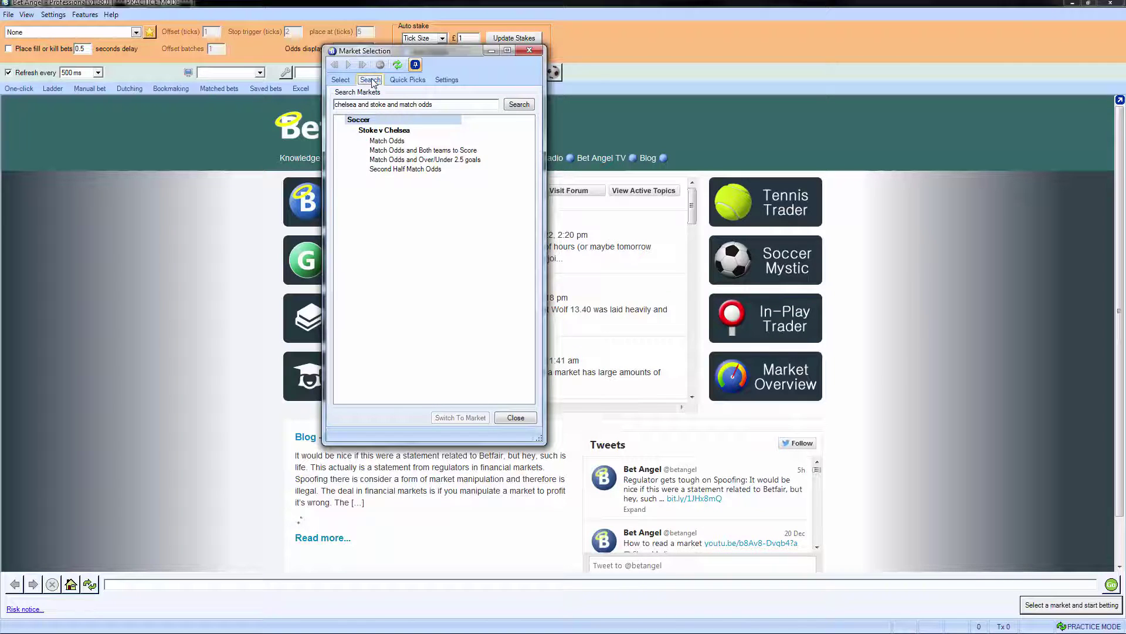
mouse_move(388, 141)
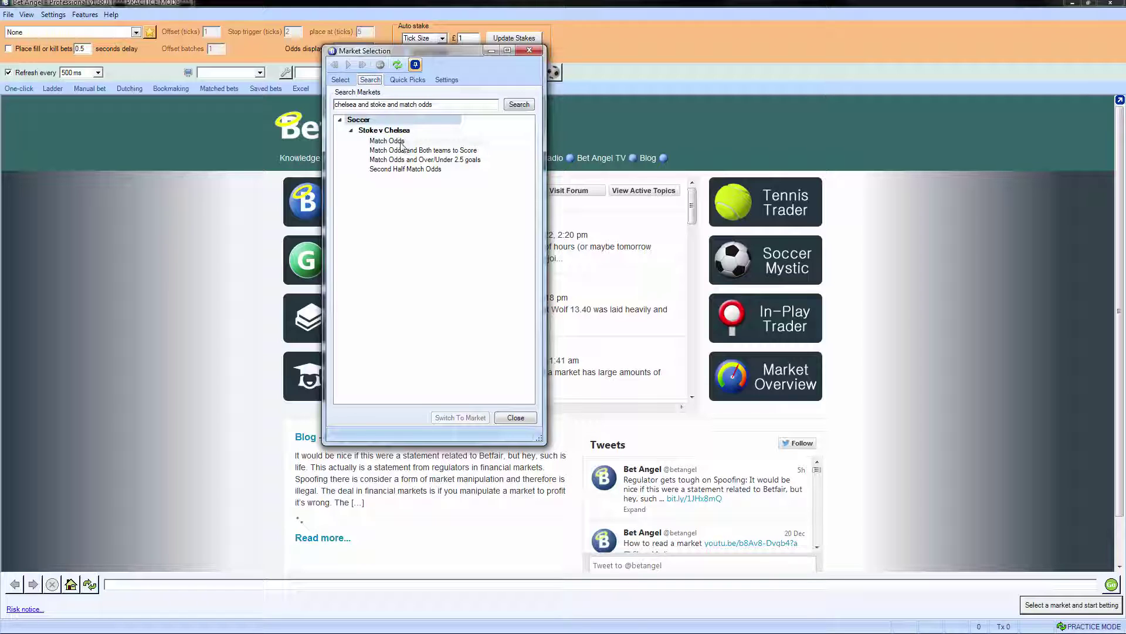
double_click(400, 143)
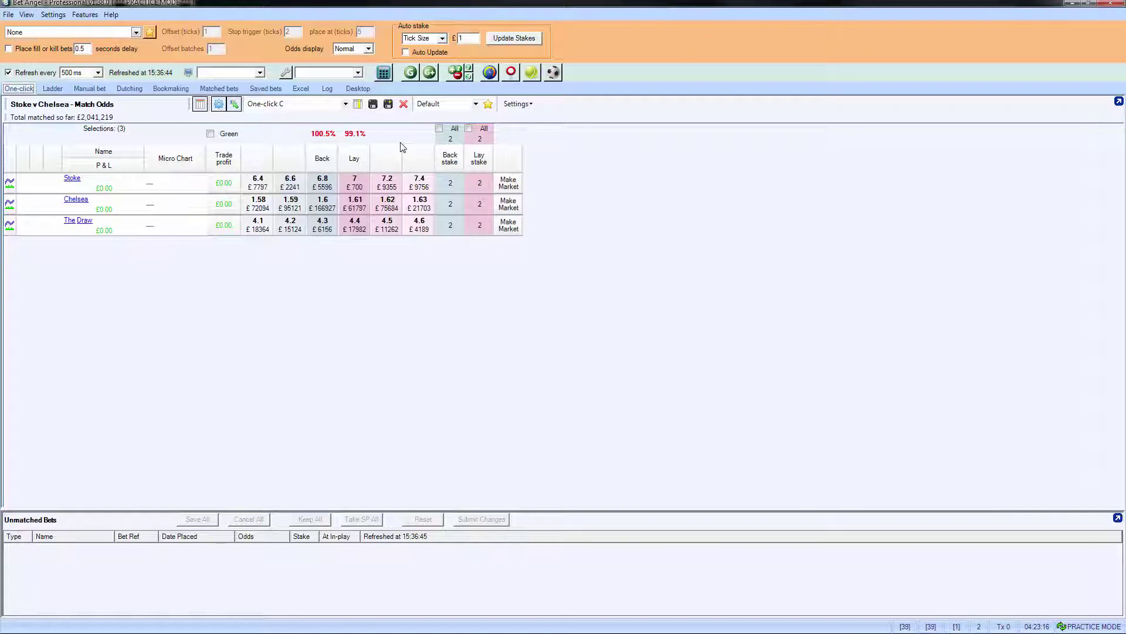
Step: Reopen the market selector and untick 'Hide window when switching to a market'
click(10, 16)
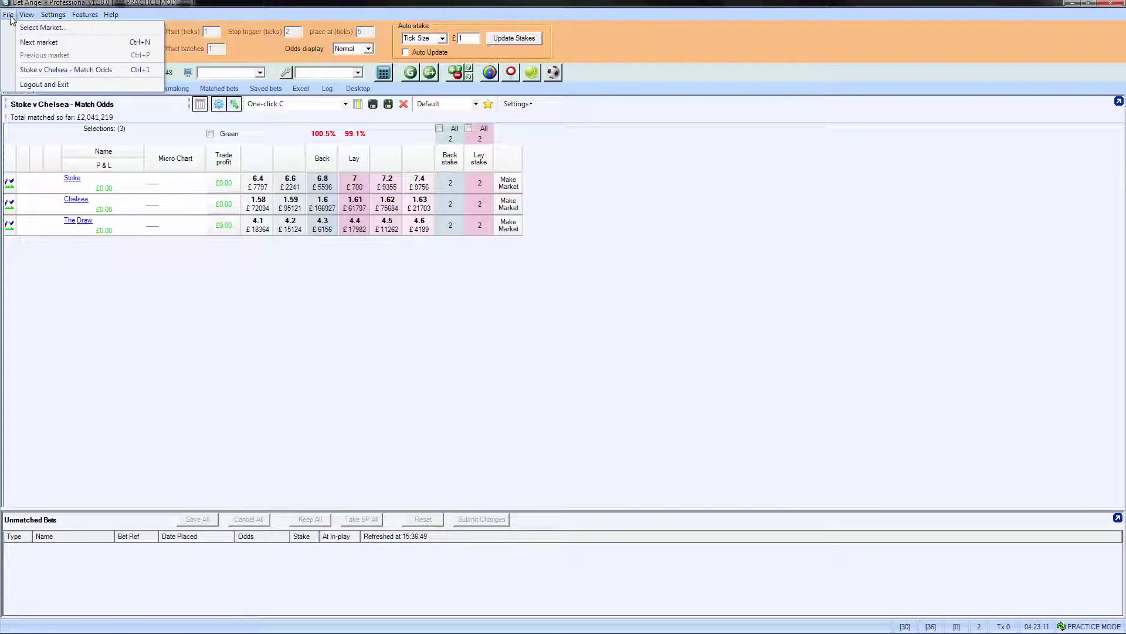
click(31, 30)
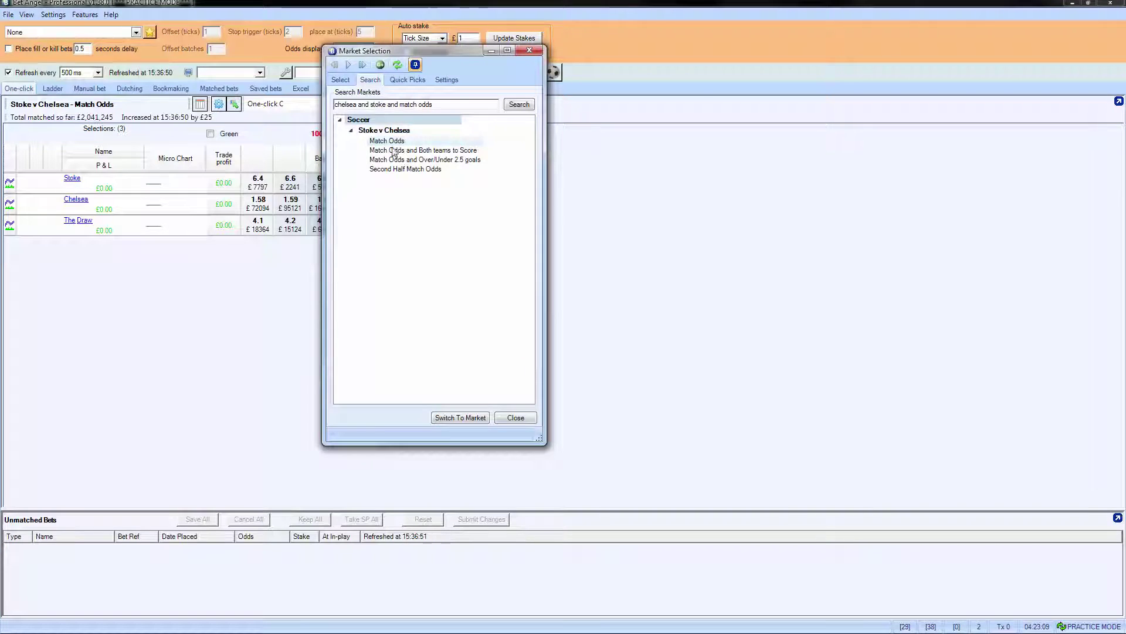
click(456, 82)
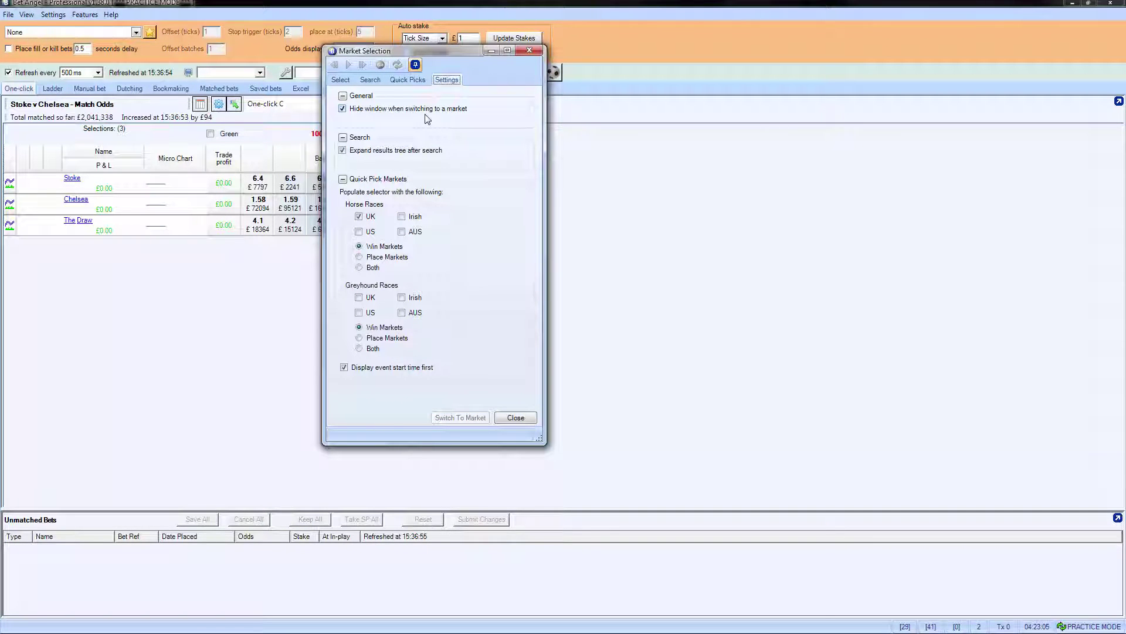
click(343, 108)
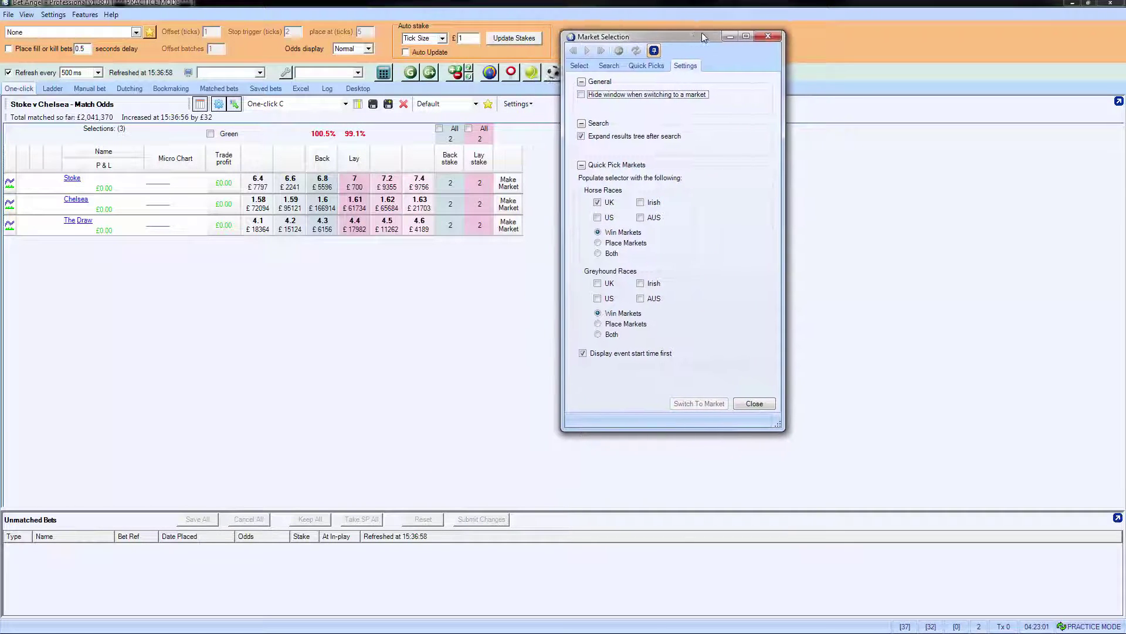
Step: Move the selector right and open the Match Odds and Both Teams to Score market
drag(453, 53, 705, 37)
click(622, 64)
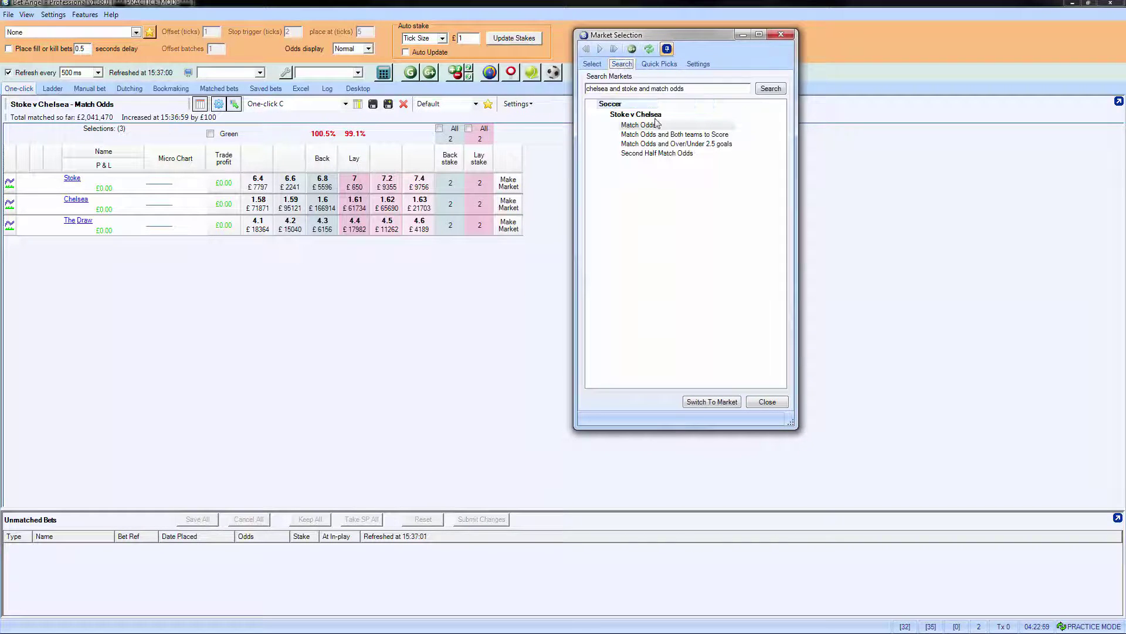
double_click(668, 135)
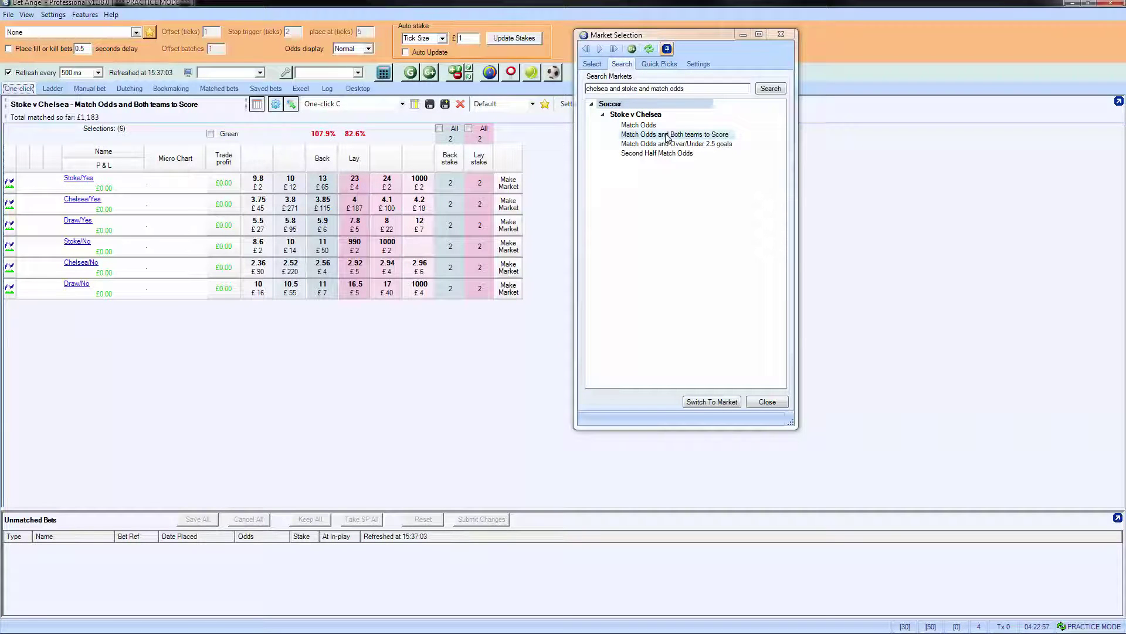